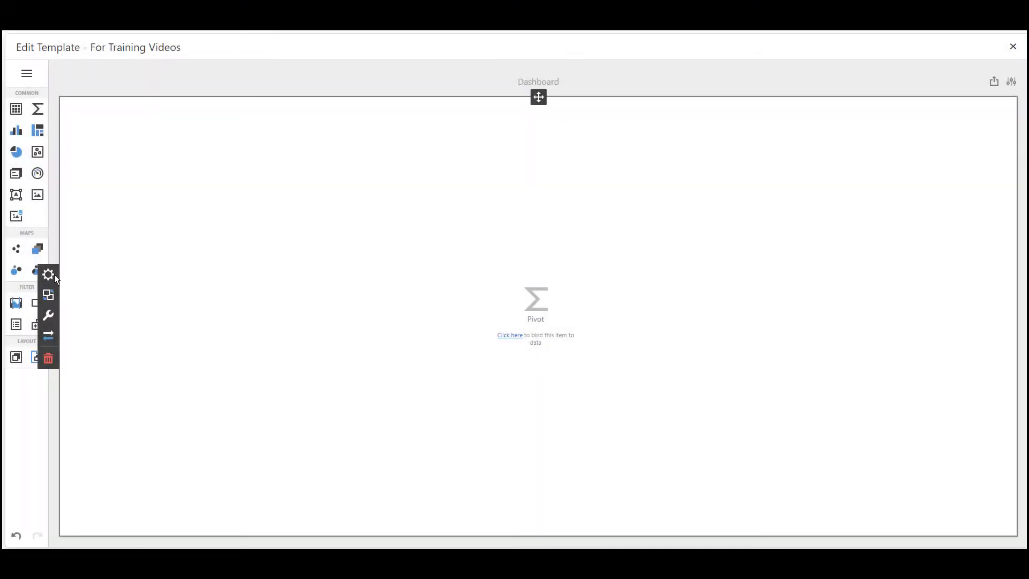
Bind Est_Rev as the pivot's value field
left_click(48, 274)
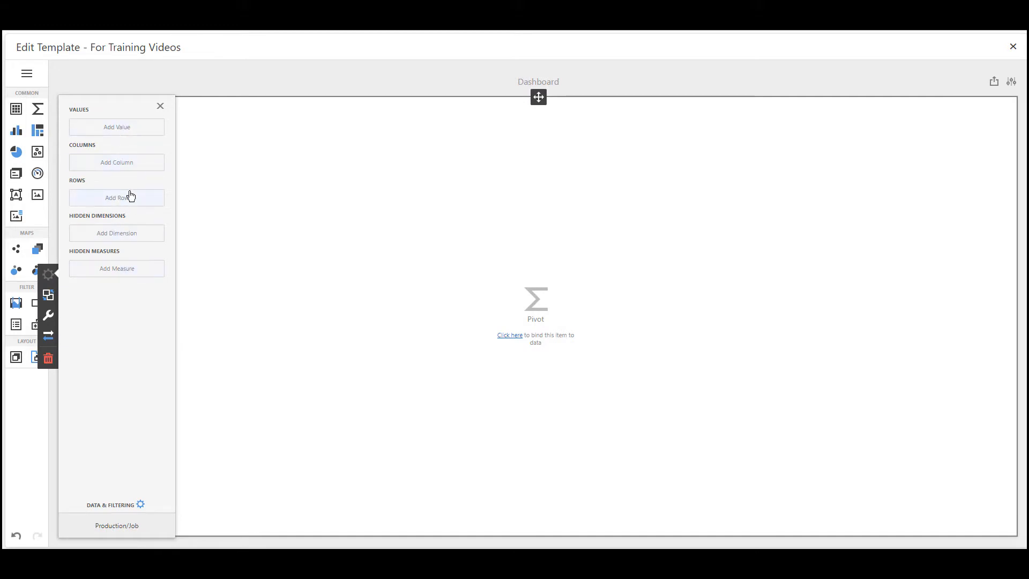
left_click(133, 139)
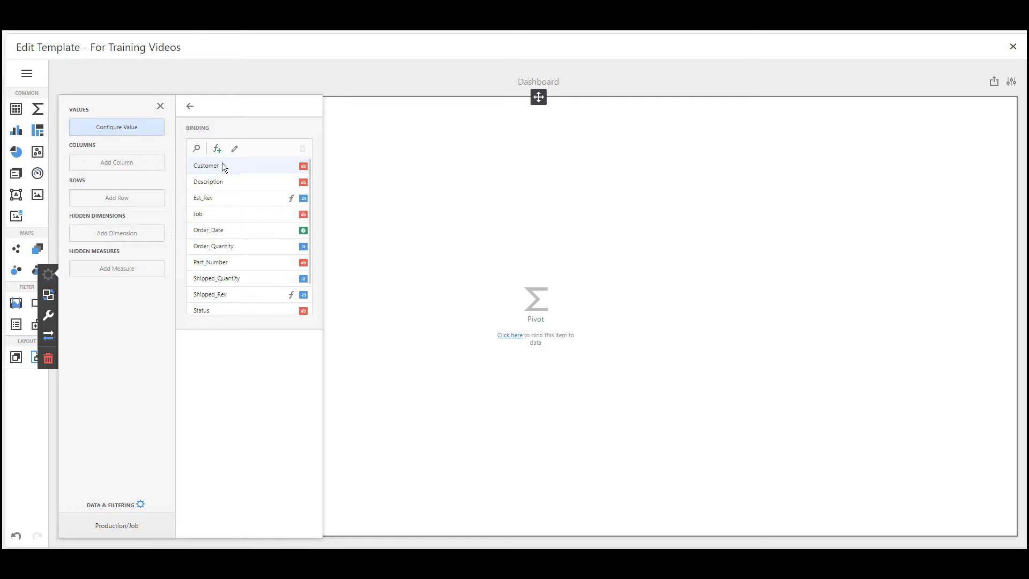
left_click(227, 200)
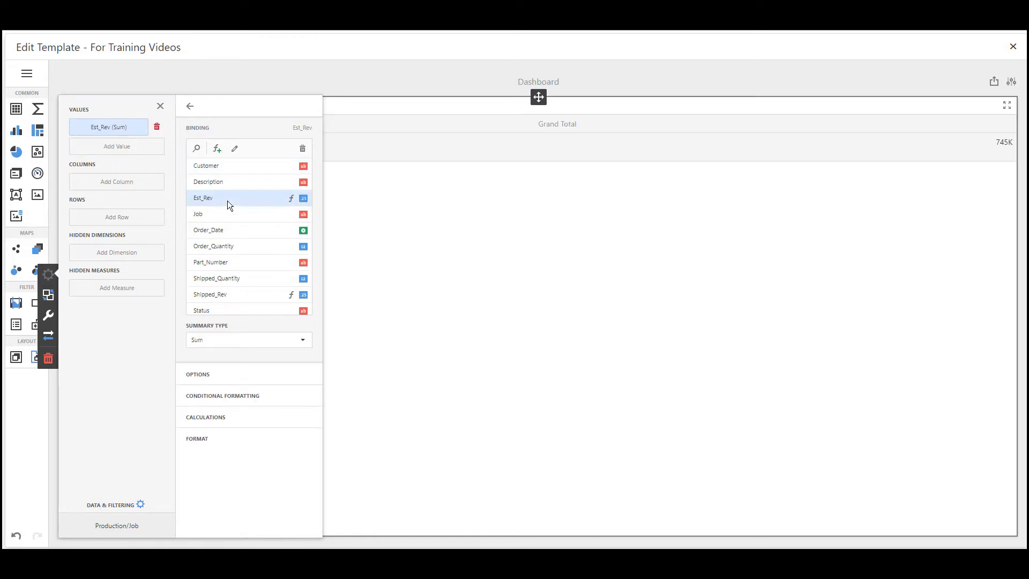
Bind Status as the pivot's column field and Customer as its row field
left_click(127, 183)
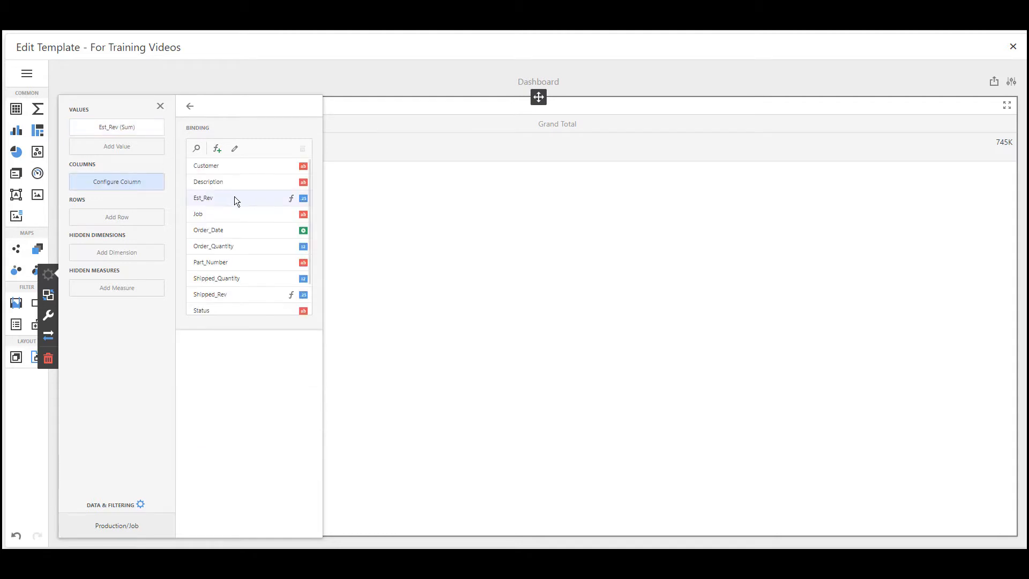
left_click(225, 312)
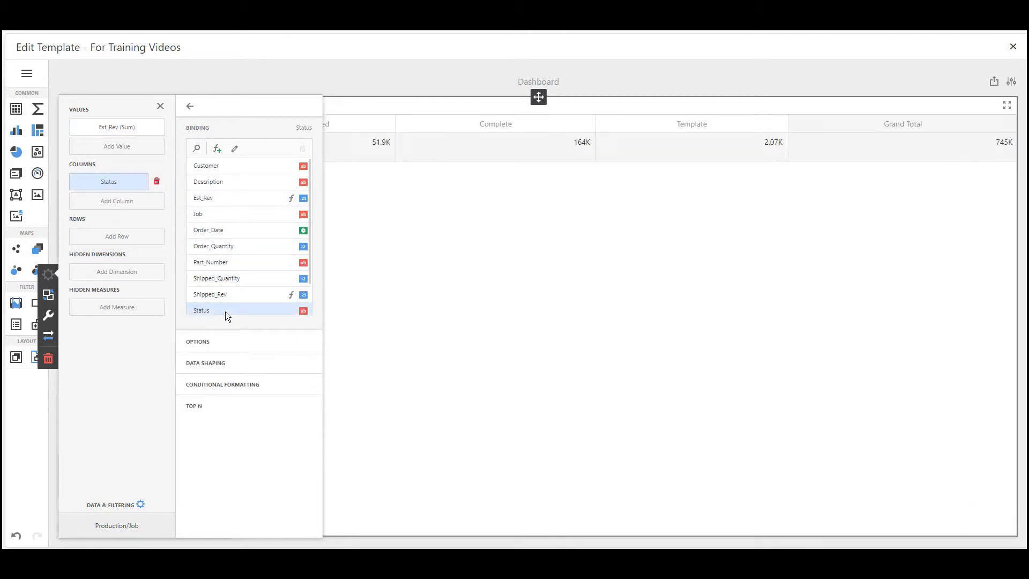
left_click(124, 238)
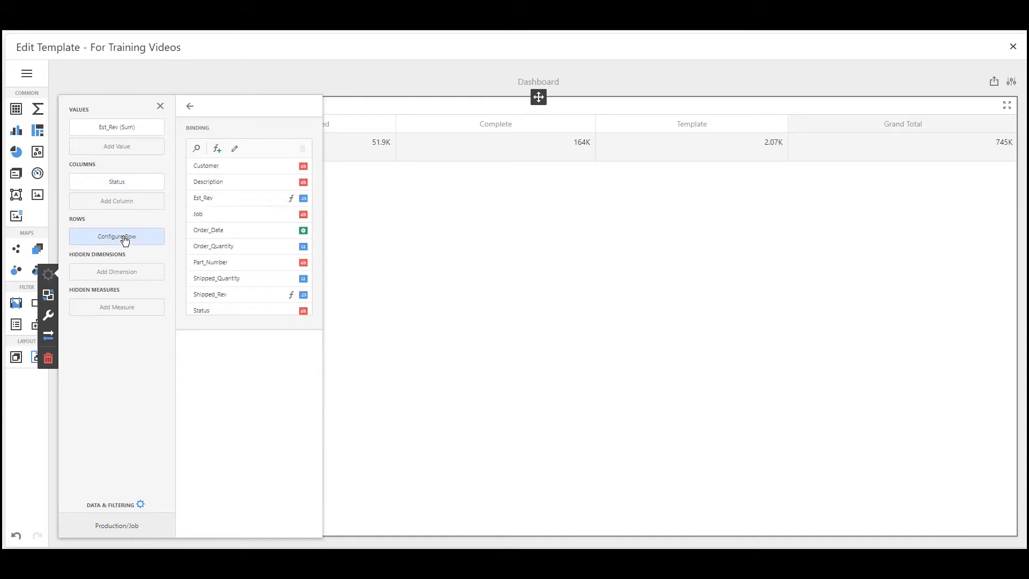
left_click(221, 172)
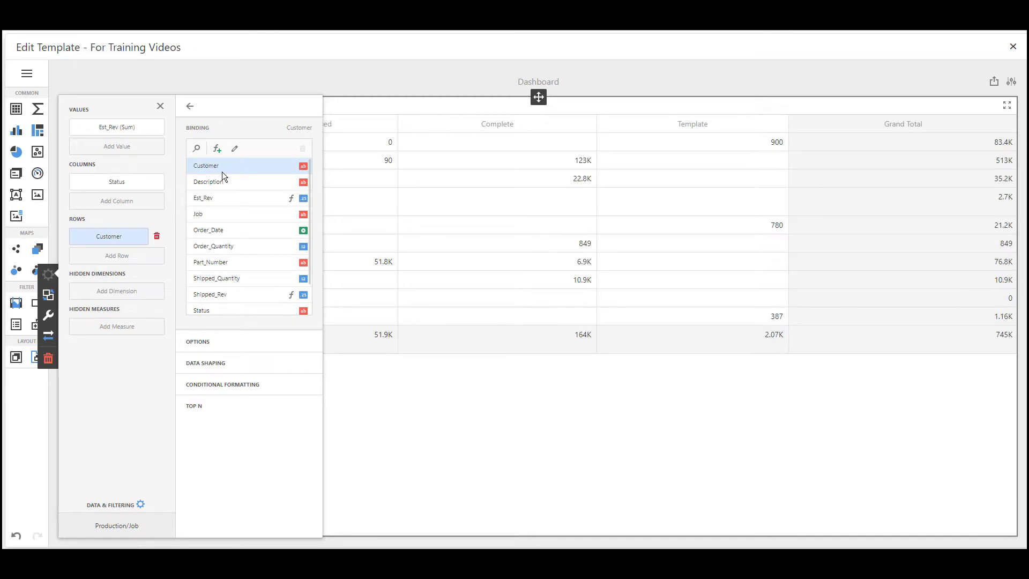
left_click(386, 357)
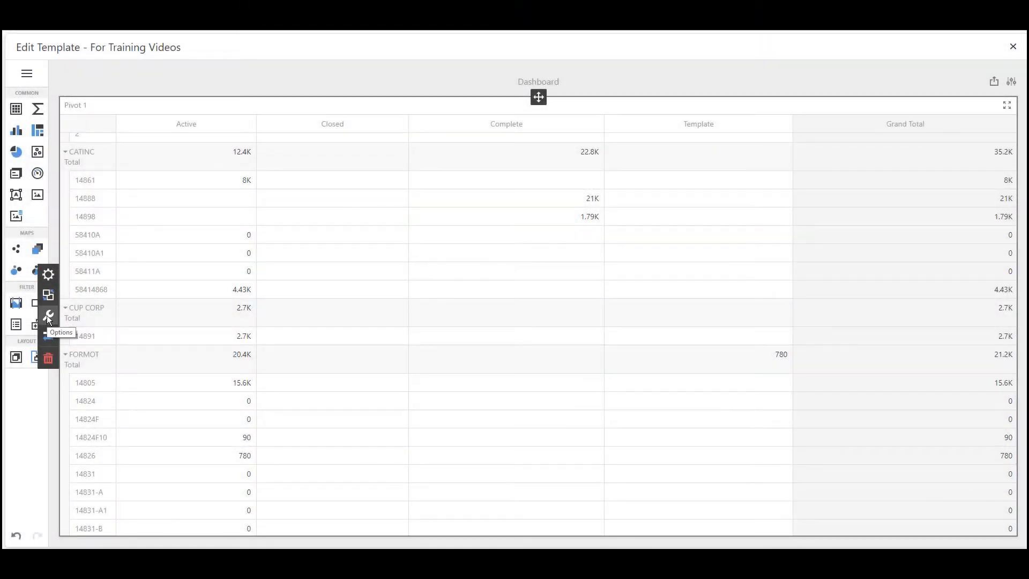
Try the Tabular layout for the pivot, then restore the Compact layout
left_click(47, 316)
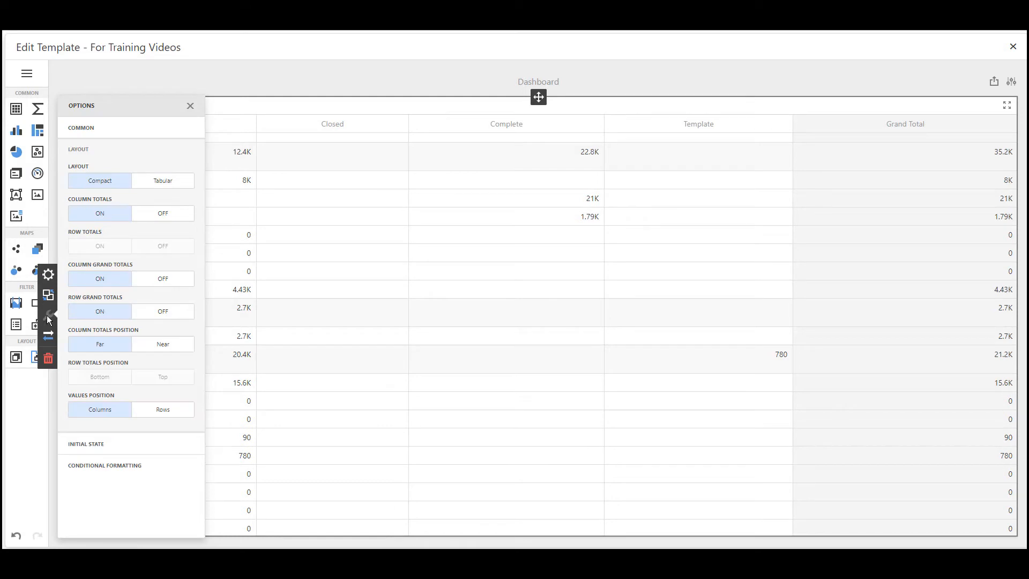
left_click(146, 181)
left_click(108, 181)
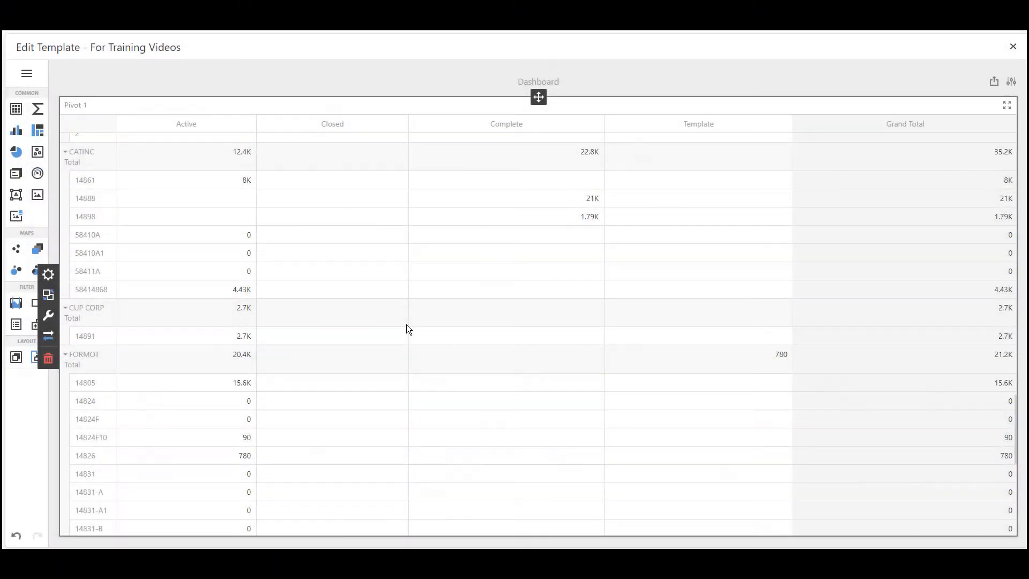
Try hiding the pivot's column totals, restore them, and turn its column grand totals off
left_click(48, 315)
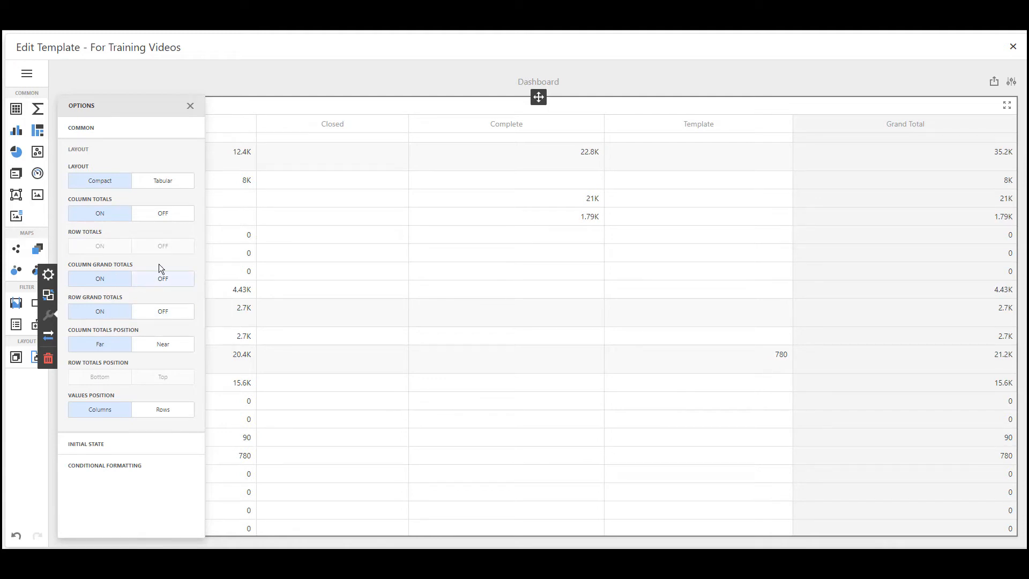
left_click(160, 217)
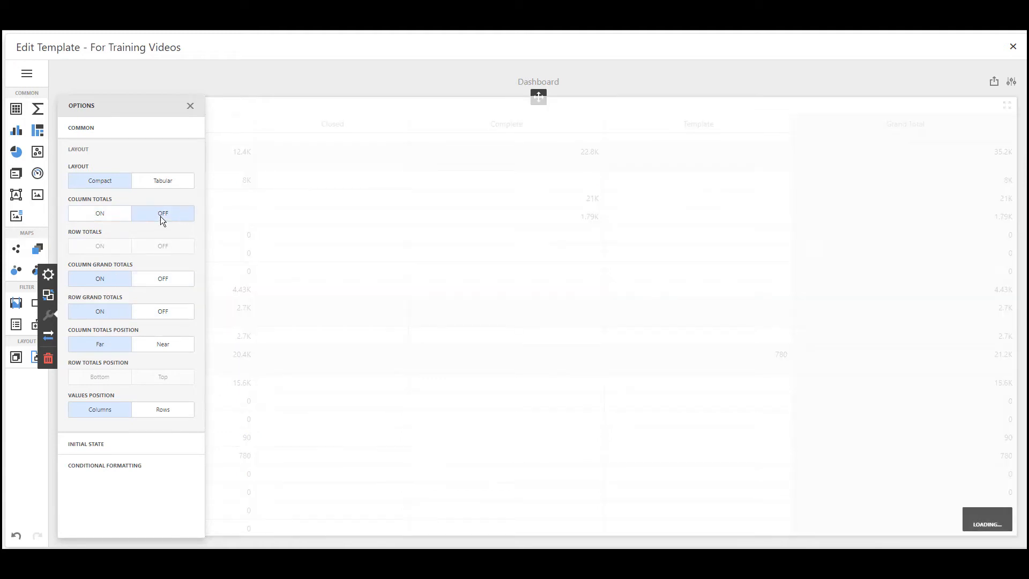
left_click(103, 213)
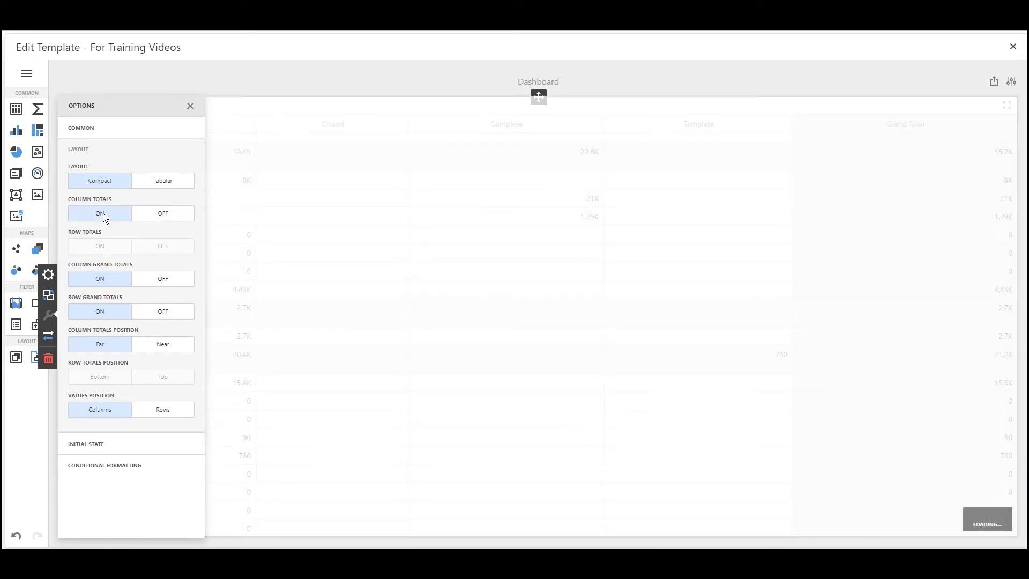
left_click(154, 282)
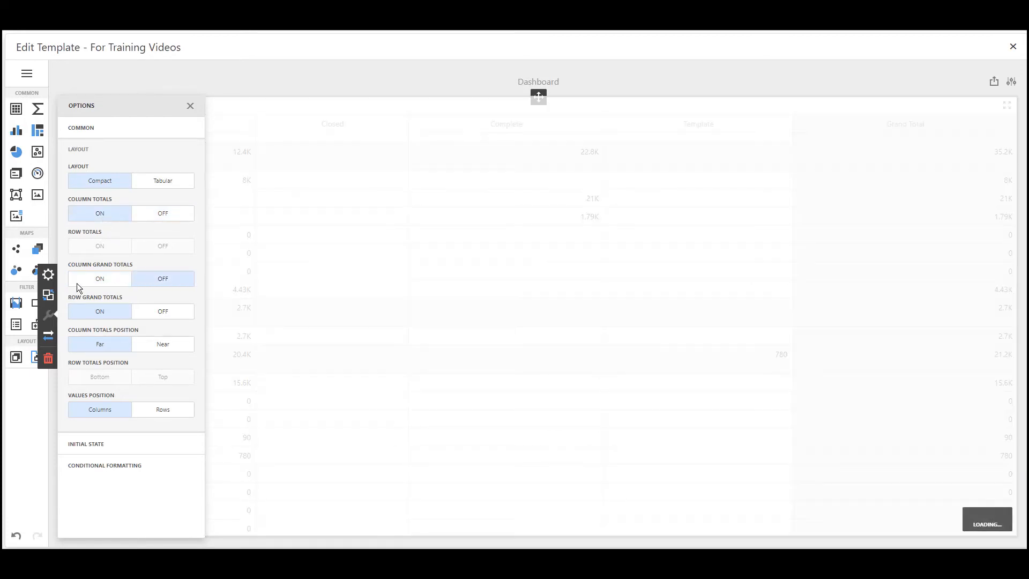
Try hiding the totals of the Est_Rev value, then show them again
left_click(48, 294)
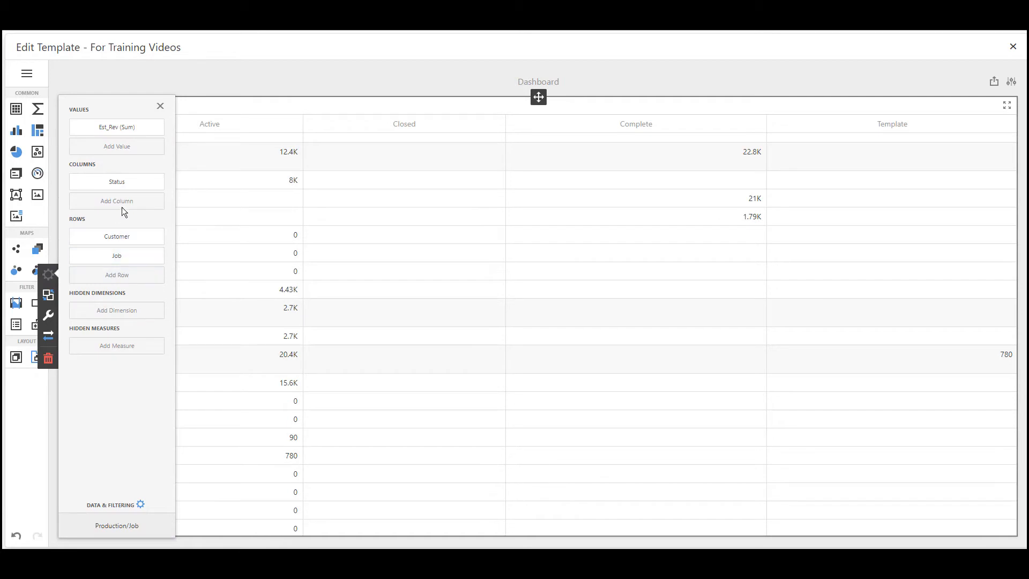
left_click(121, 130)
left_click(214, 373)
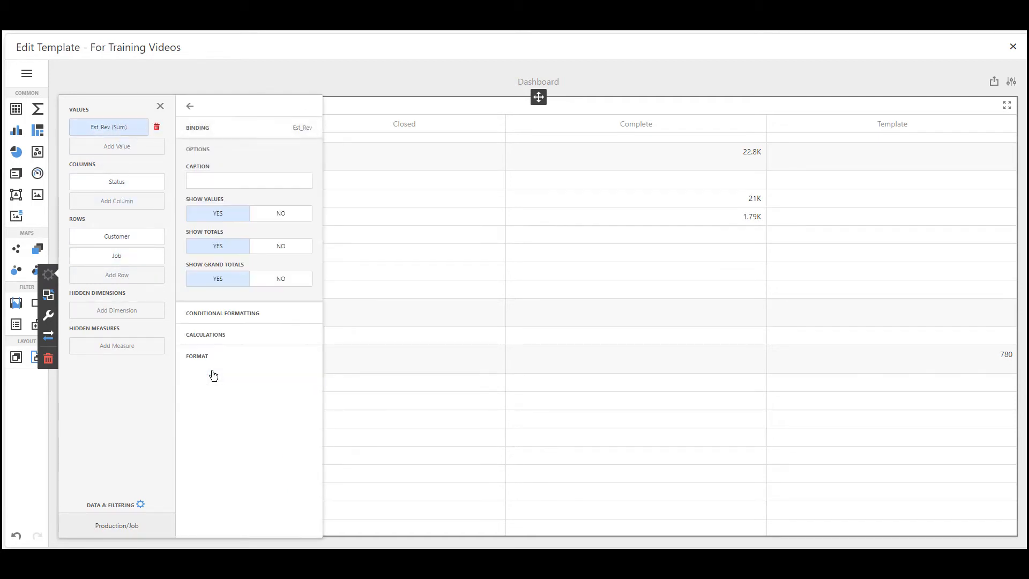
left_click(264, 244)
left_click(226, 246)
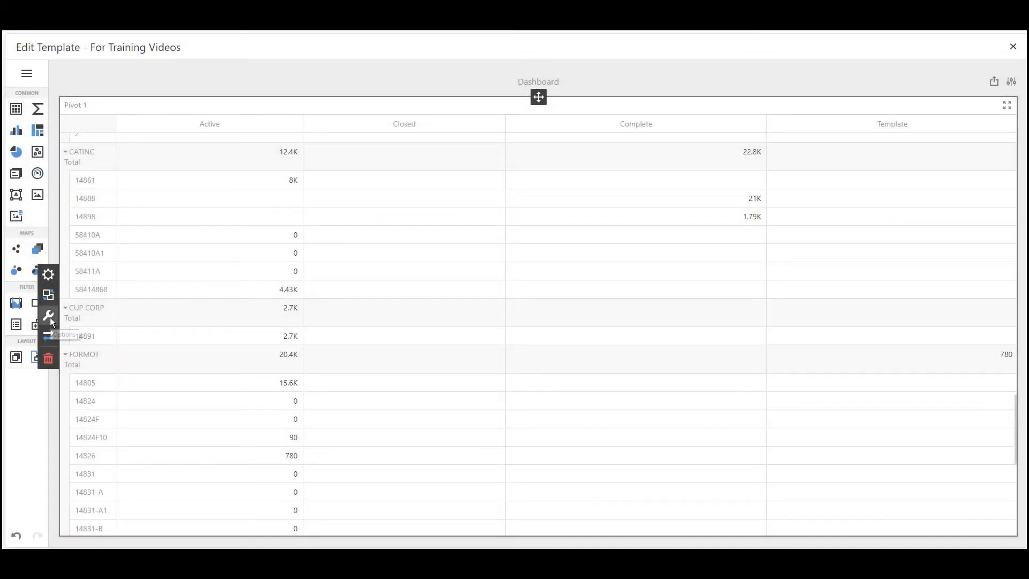
Try the Near position for the pivot's column totals, then return it to Far
left_click(50, 317)
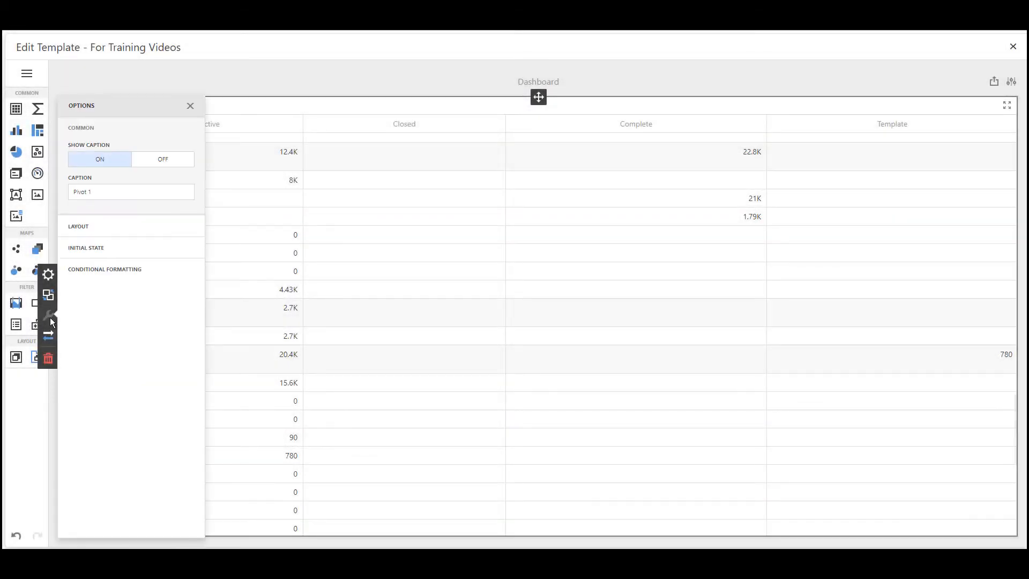
left_click(115, 230)
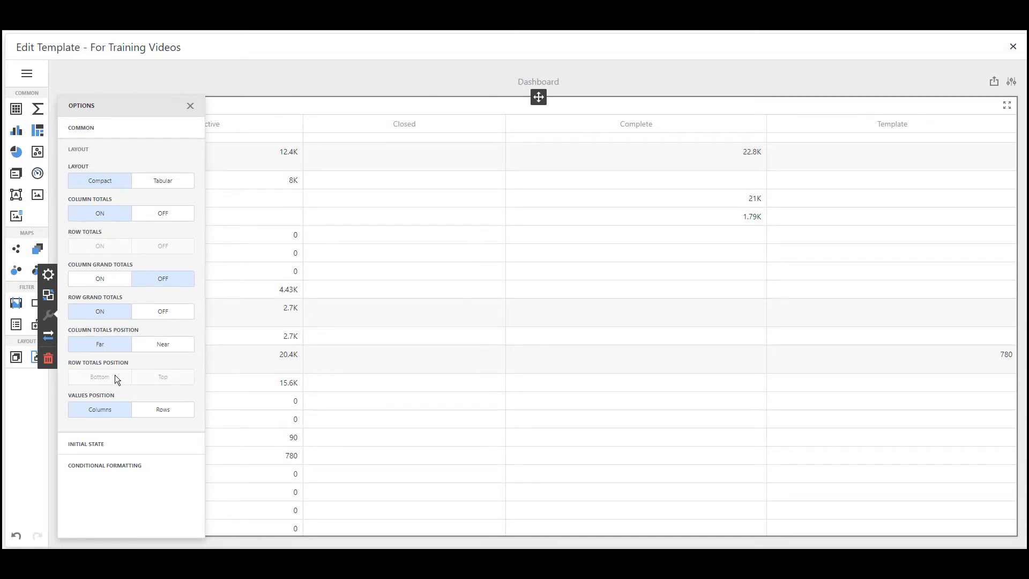
left_click(143, 343)
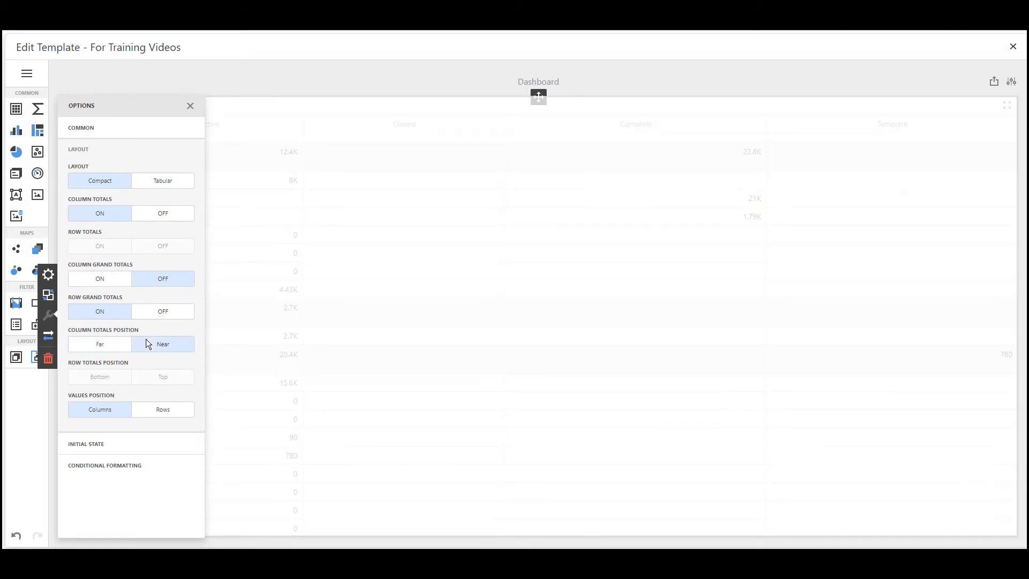
left_click(112, 343)
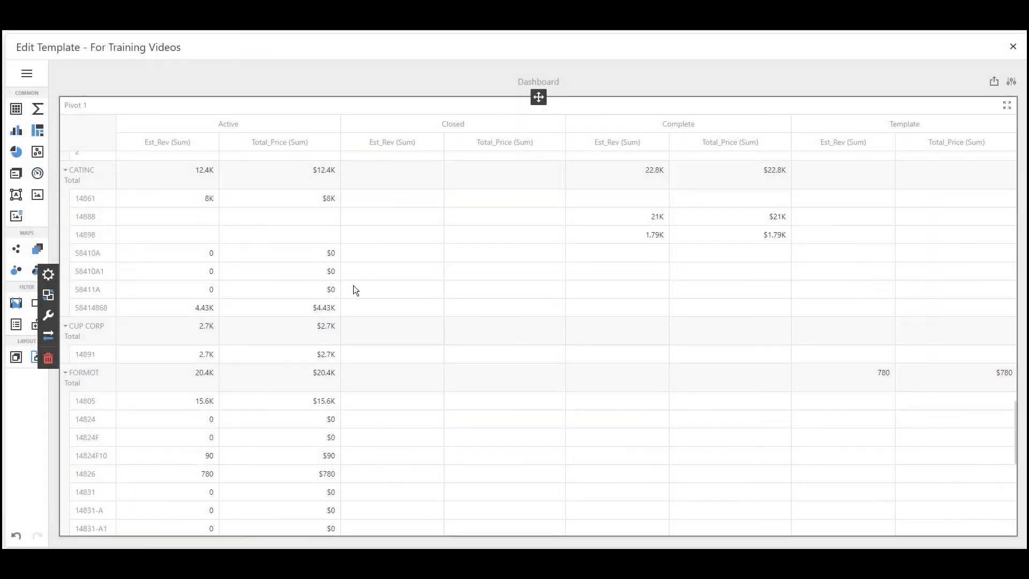
Try hiding the values of the Total_Price measure, then show them again
left_click(48, 274)
left_click(119, 148)
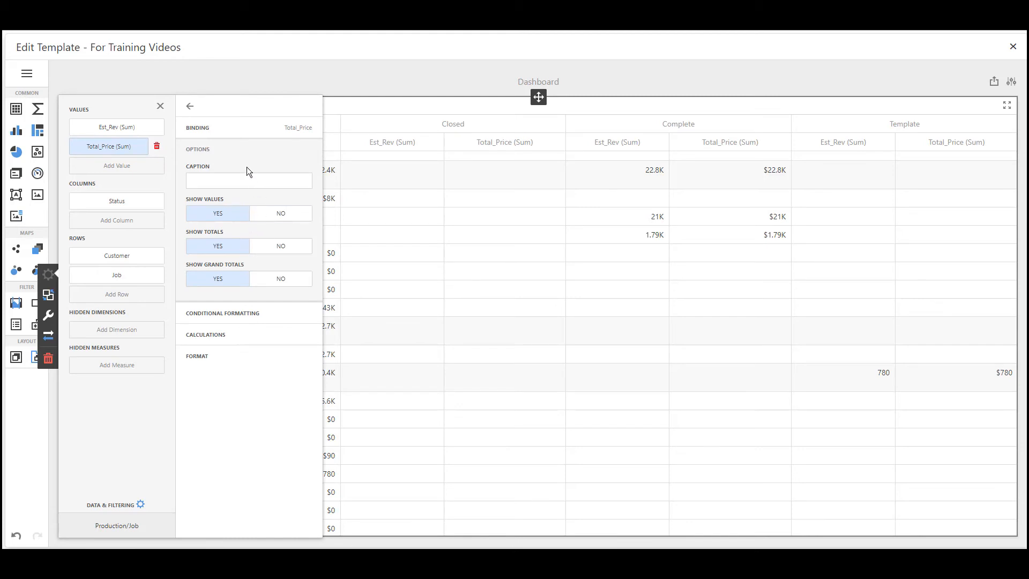
left_click(265, 216)
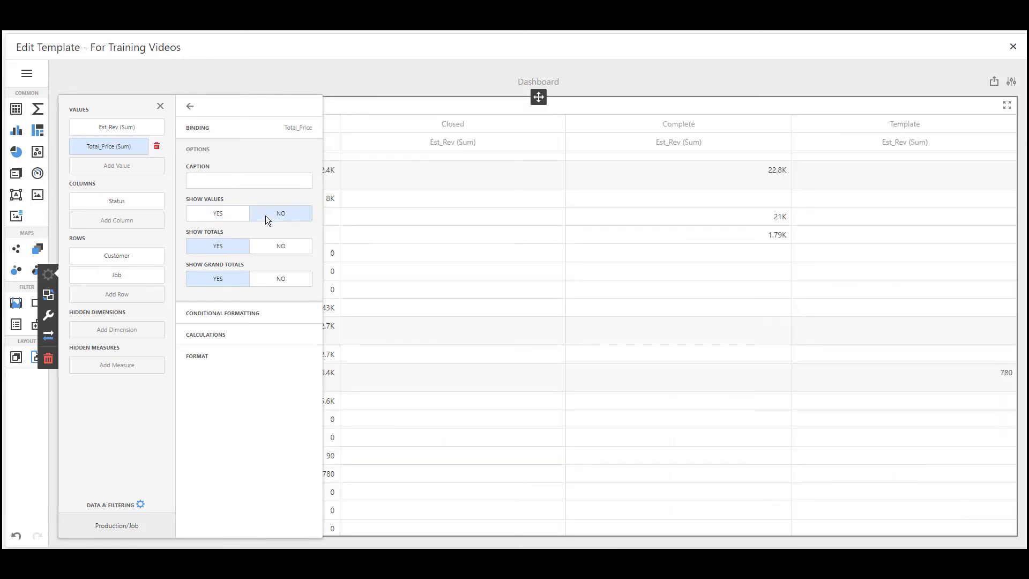
left_click(236, 215)
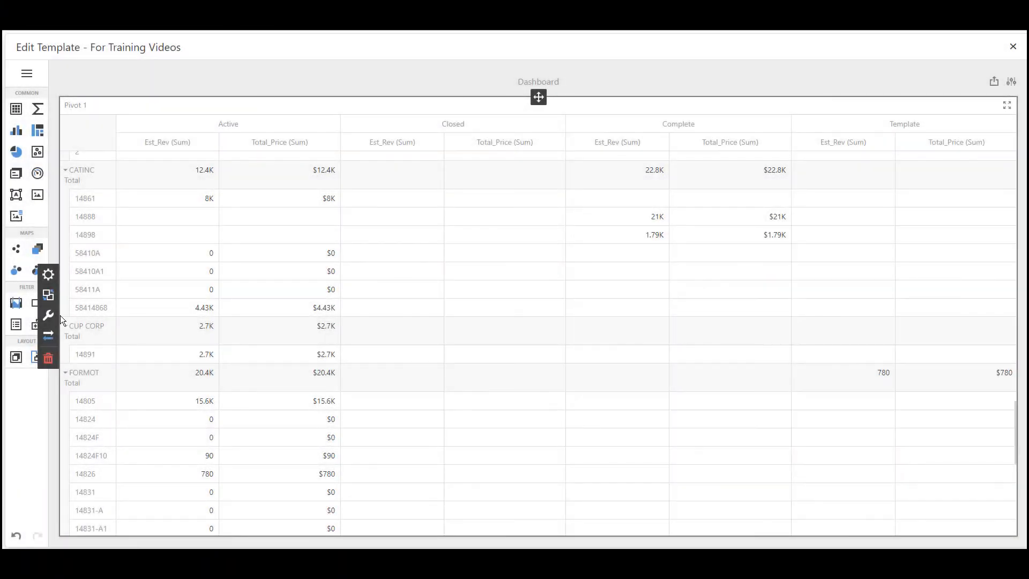
Try placing the pivot's values in Rows, then set the values position back to Columns
left_click(49, 315)
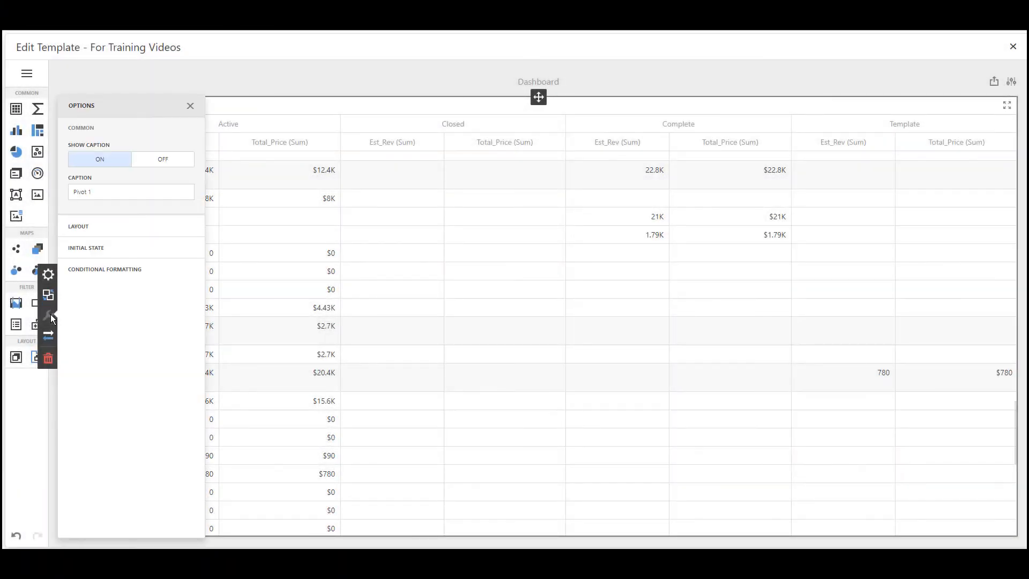
left_click(97, 230)
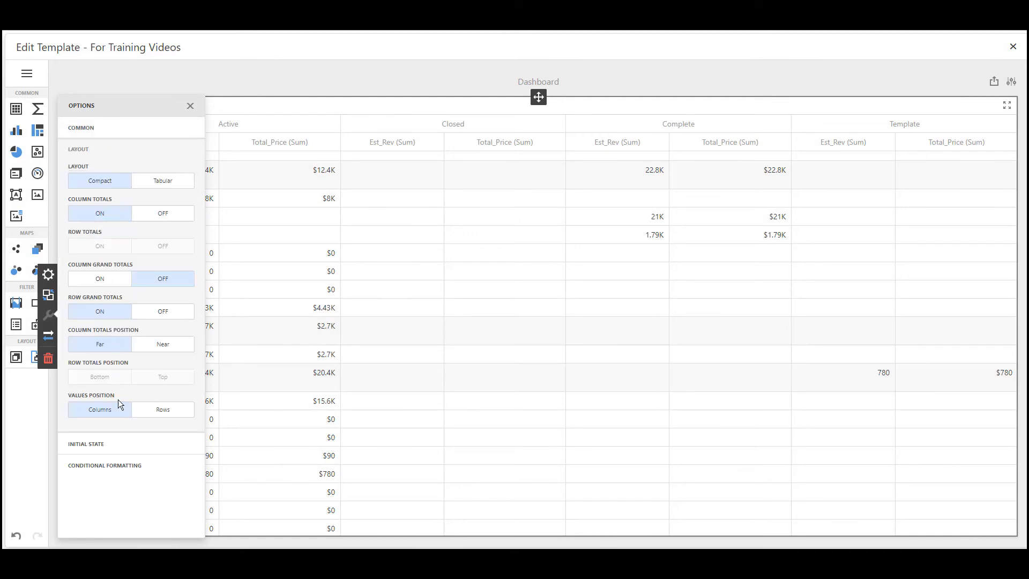
left_click(145, 409)
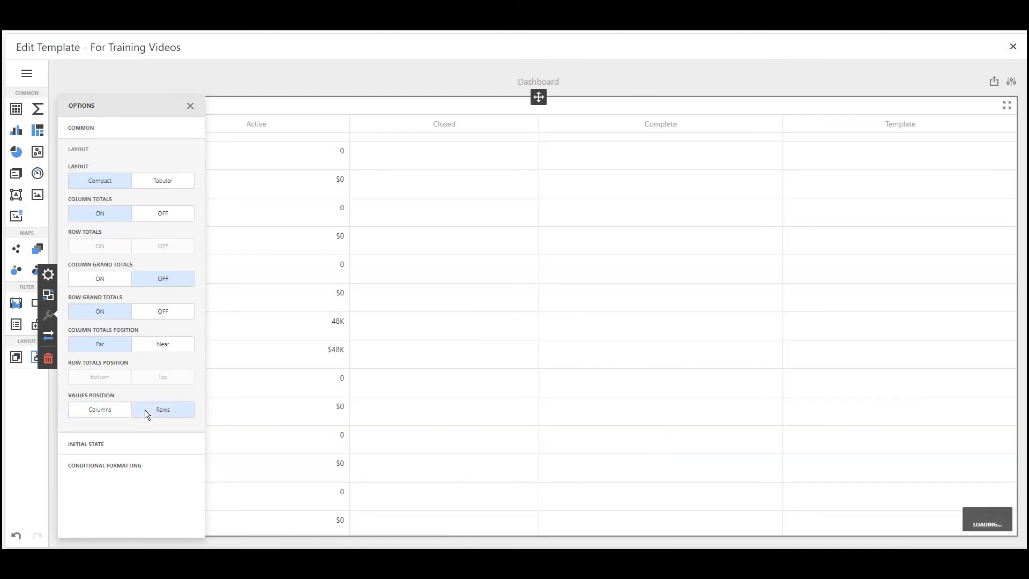
left_click(301, 378)
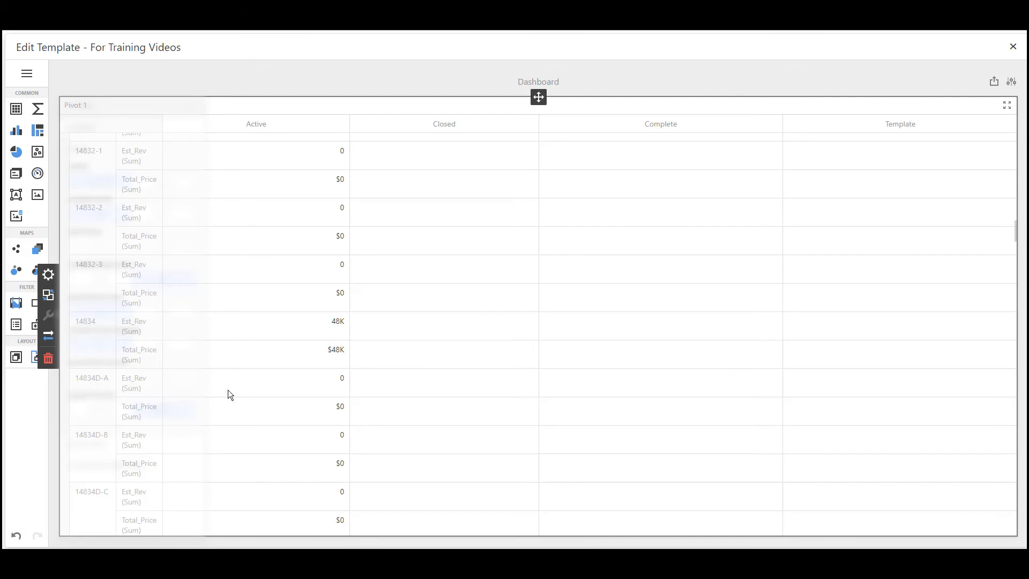
left_click(115, 404)
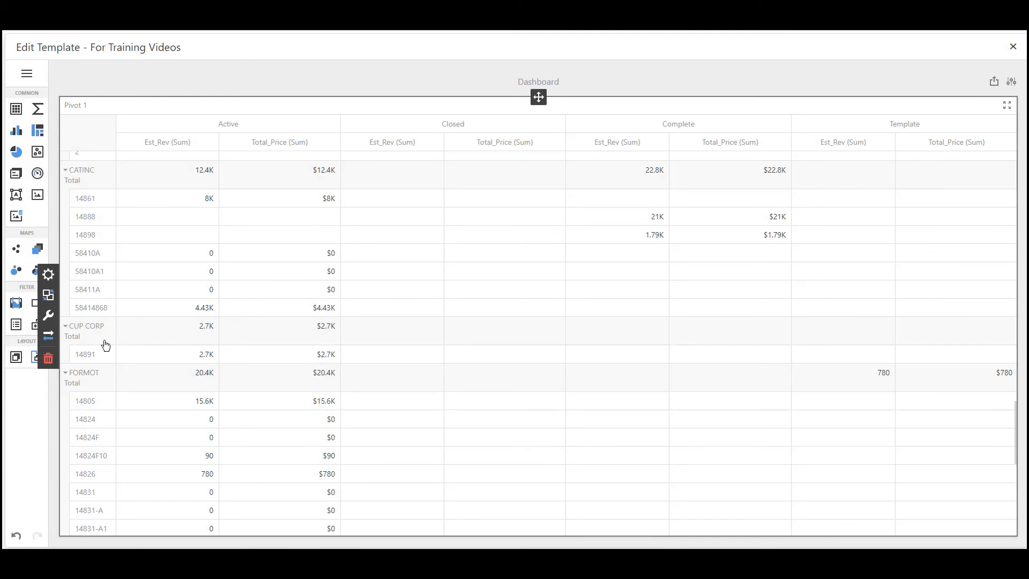
Collapse the FORMOT, CUP CORP and CATINC row groups, then expand CATINC again
left_click(65, 372)
left_click(65, 375)
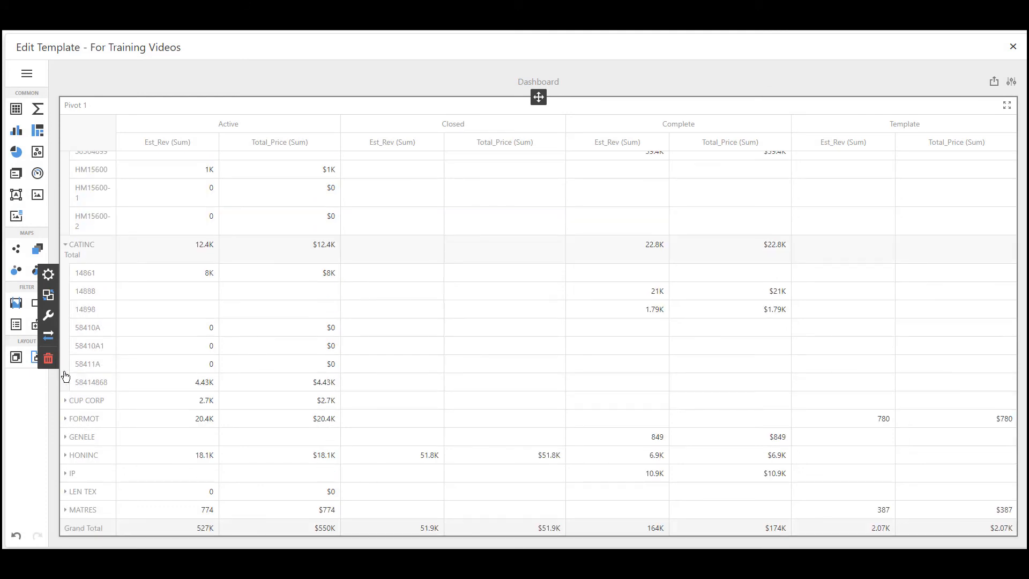
left_click(65, 241)
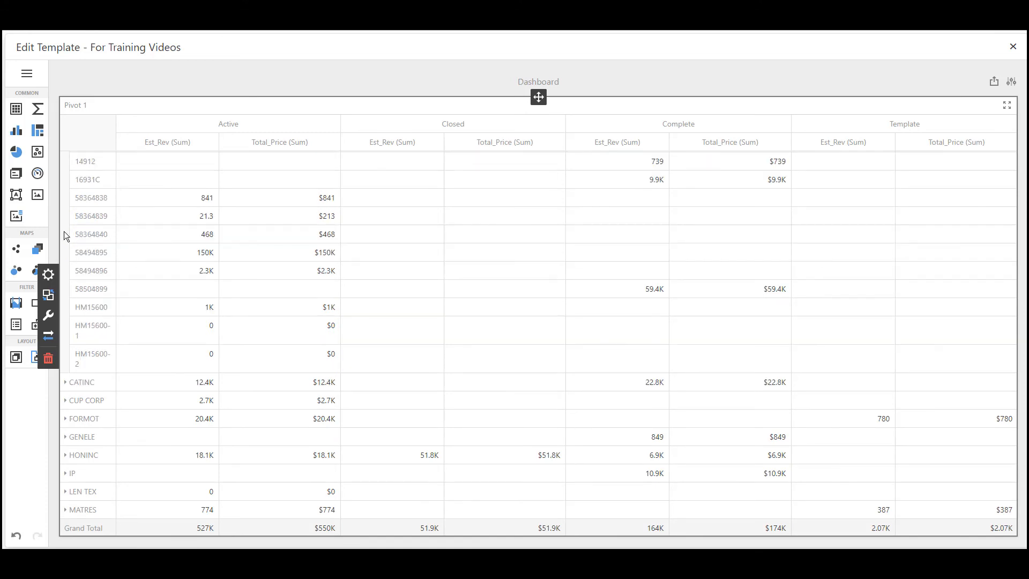
left_click(65, 383)
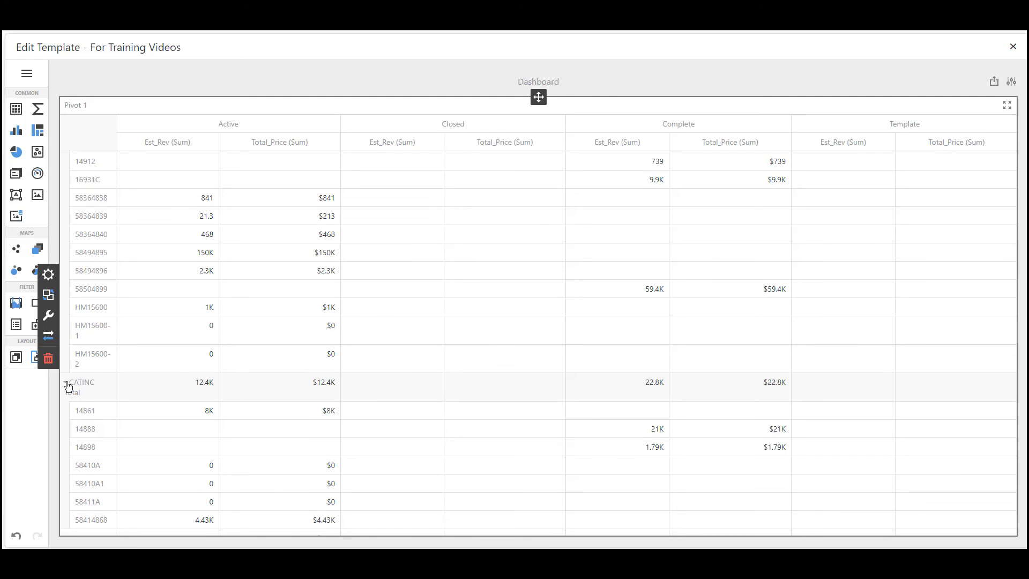
Set the pivot's initial state to auto-expand column groups
left_click(48, 317)
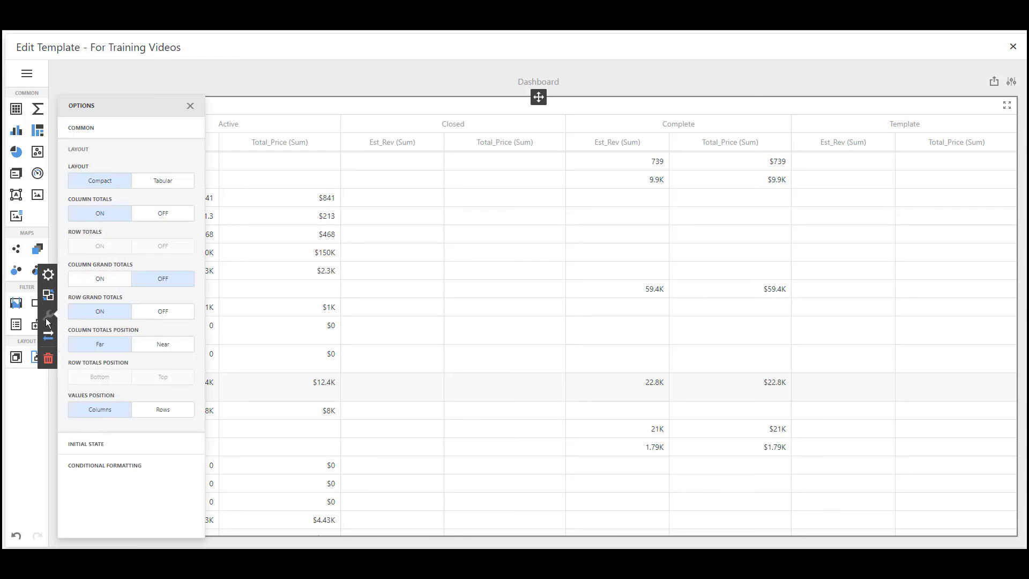
left_click(90, 444)
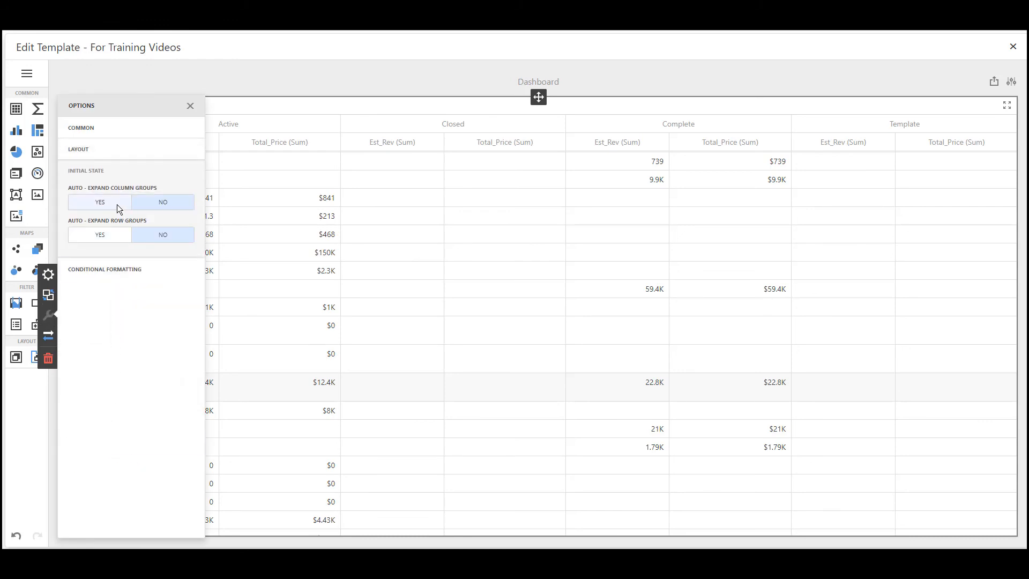
left_click(103, 202)
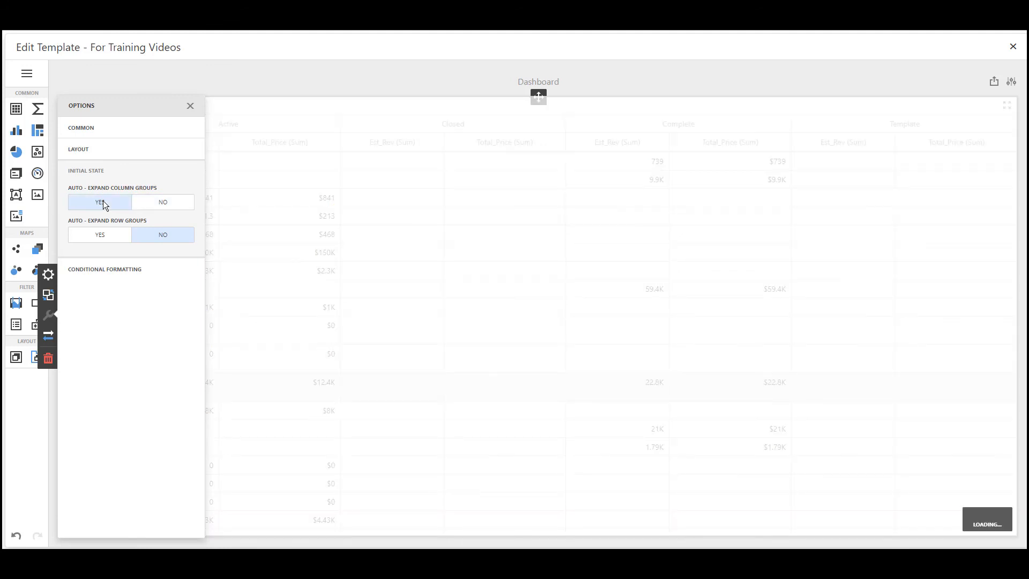